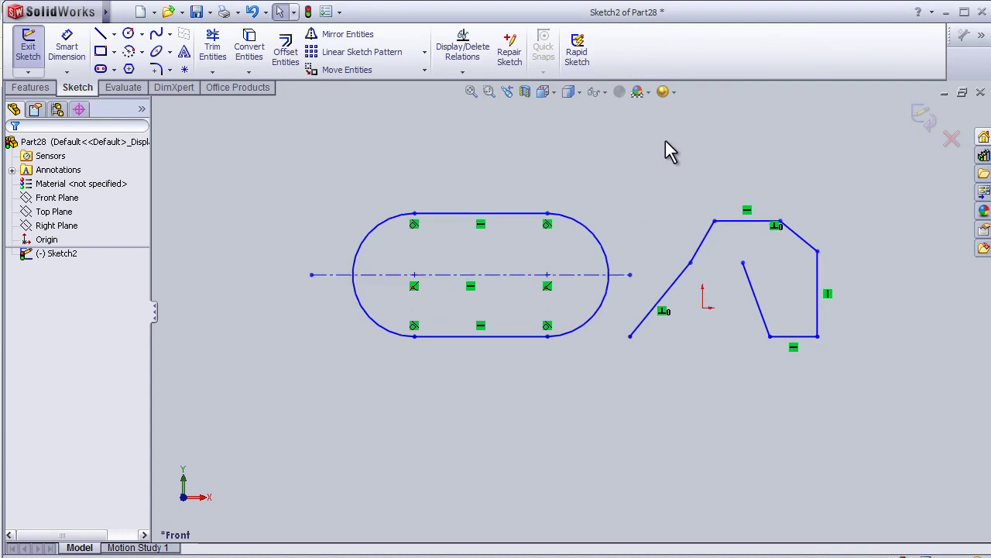
Step: Delete a selected sketch entity and fit the whole sketch in view
{"action": "scroll", "coordinate": [665, 140], "scroll_direction": "down", "scroll_amount": 2}
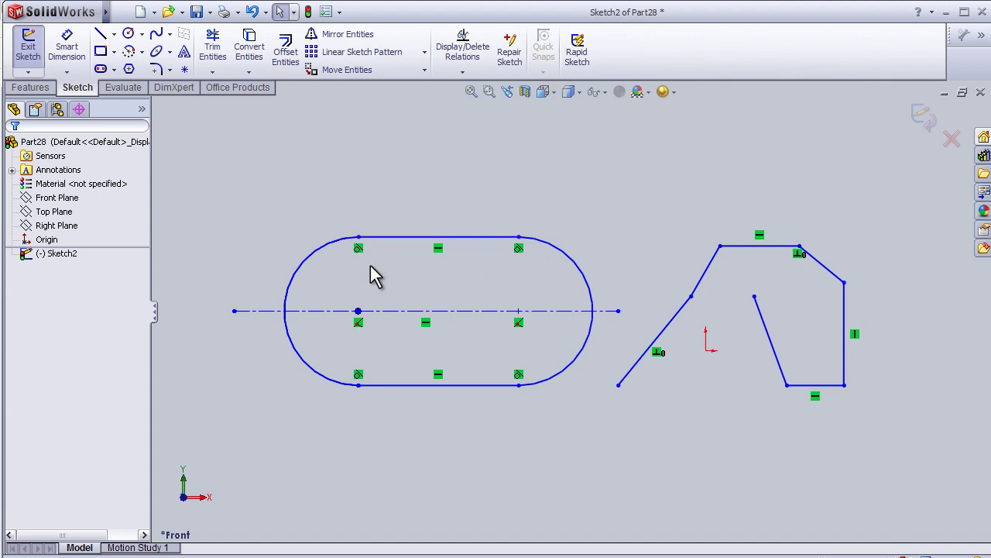
{"action": "scroll", "coordinate": [364, 280], "scroll_direction": "down", "scroll_amount": 2}
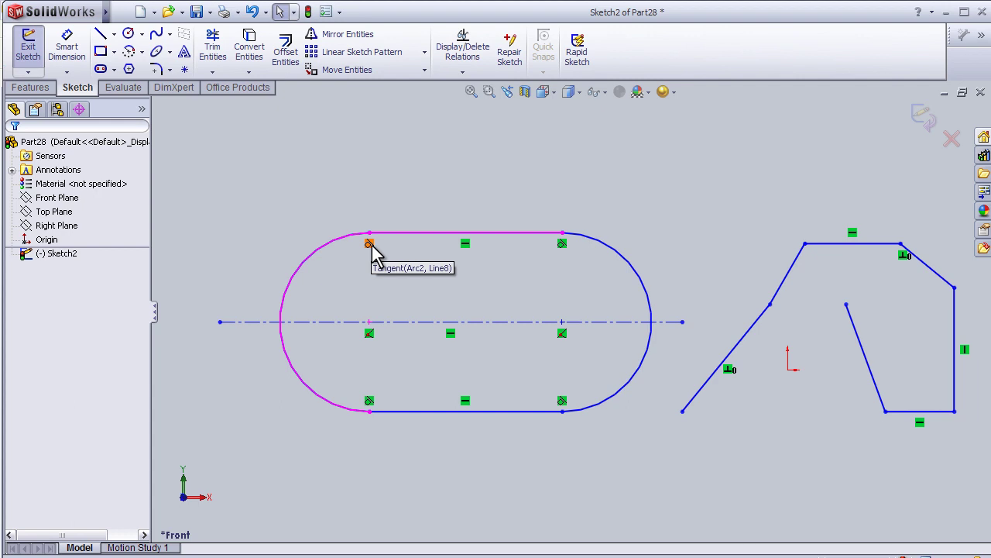
{"action": "left_click", "coordinate": [369, 243]}
{"action": "key", "text": "Delete"}
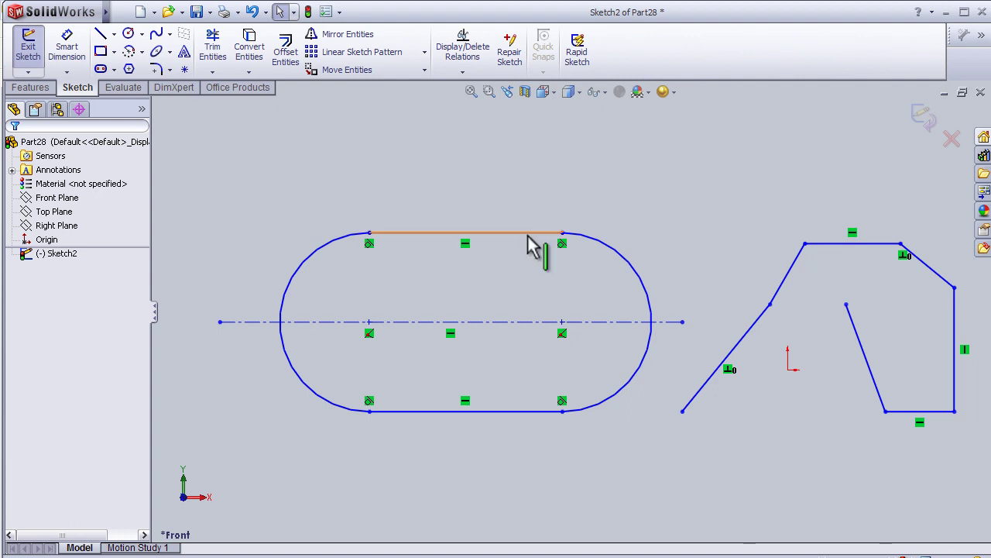
{"action": "scroll", "coordinate": [581, 263], "scroll_direction": "down", "scroll_amount": 1}
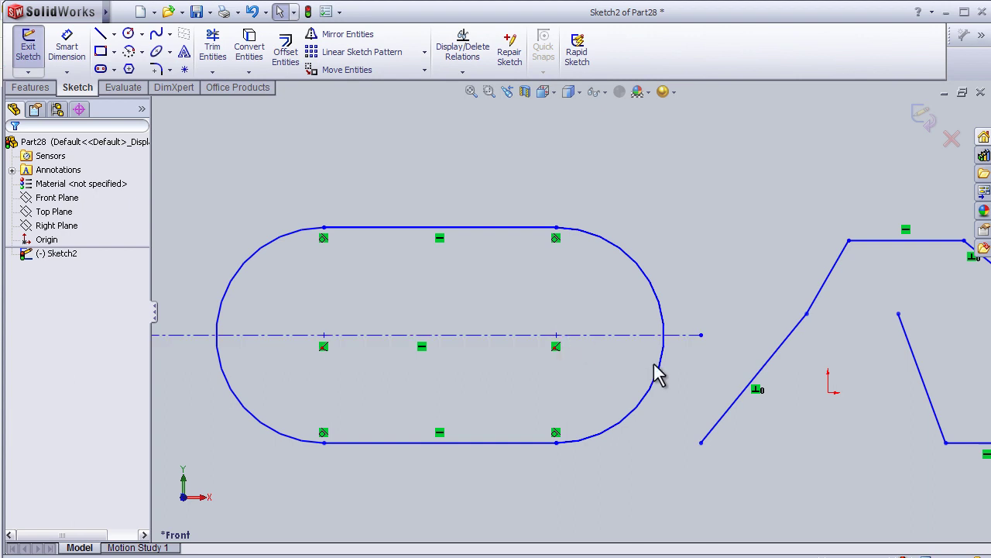
{"action": "key", "text": "f"}
{"action": "scroll", "coordinate": [692, 377], "scroll_direction": "up", "scroll_amount": 1}
{"action": "scroll", "coordinate": [682, 349], "scroll_direction": "down", "scroll_amount": 1}
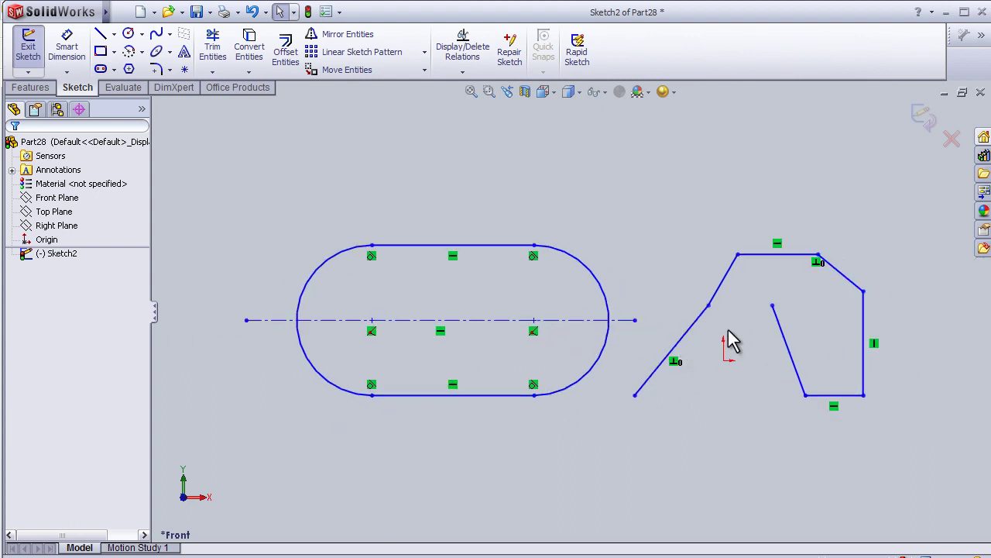
{"action": "scroll", "coordinate": [731, 341], "scroll_direction": "down", "scroll_amount": 1}
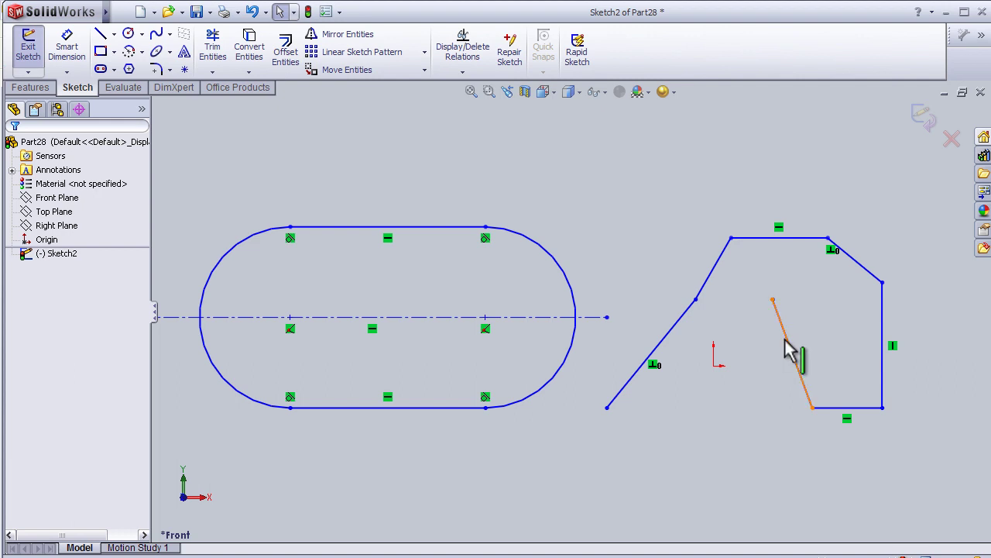
Step: Add a Parallel relation between the inner slanted line and the lower-left slanted edge
{"action": "left_click", "coordinate": [787, 342]}
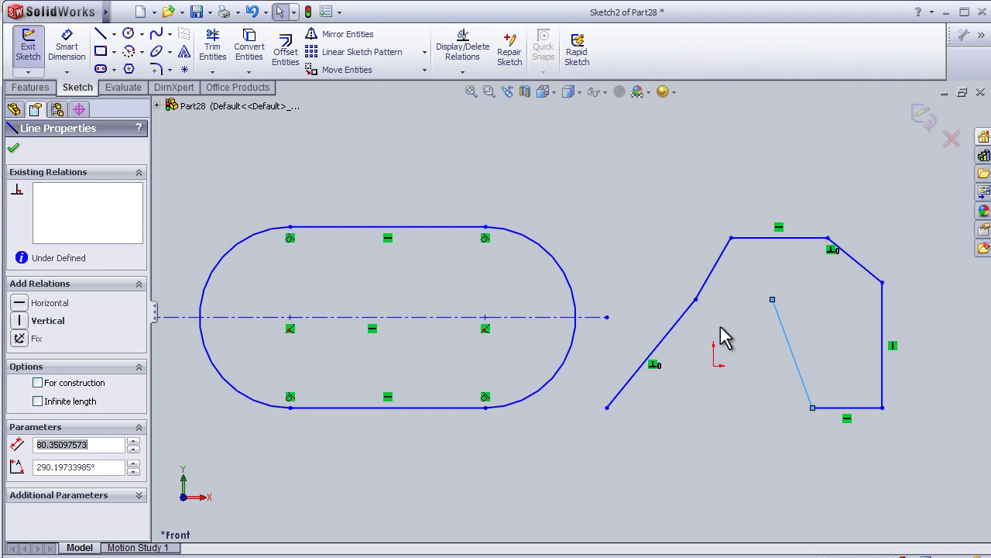
{"action": "left_click", "coordinate": [683, 327]}
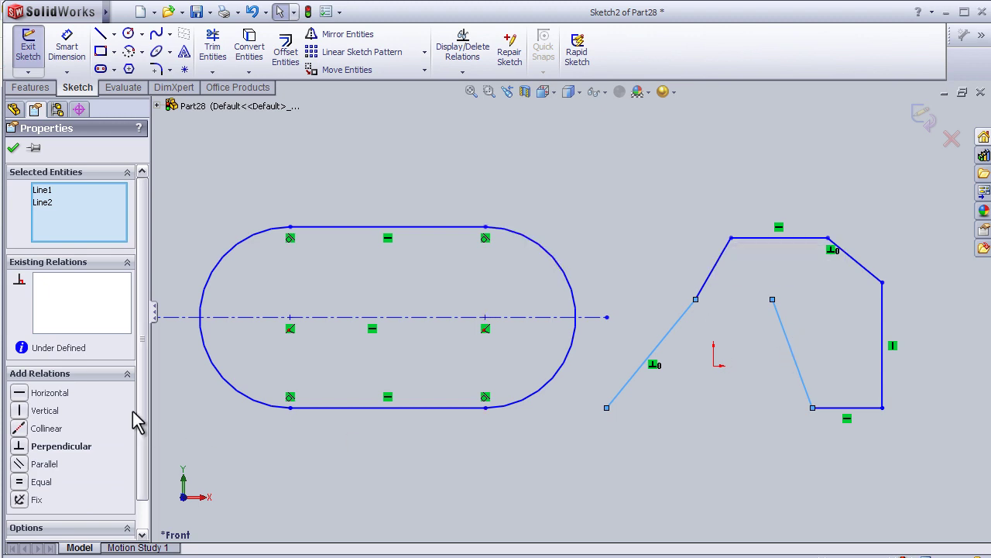
{"action": "left_click", "coordinate": [23, 467]}
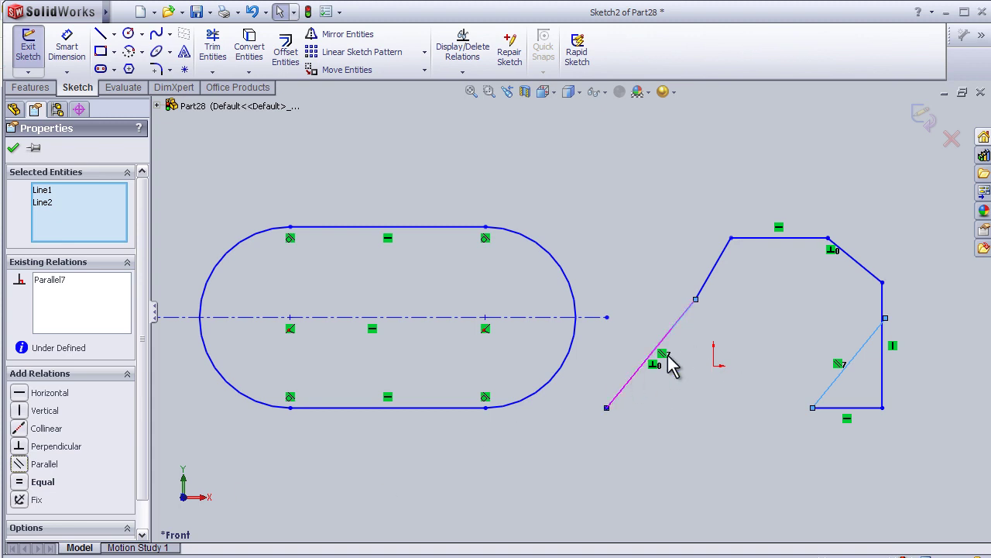
{"action": "left_click", "coordinate": [694, 350]}
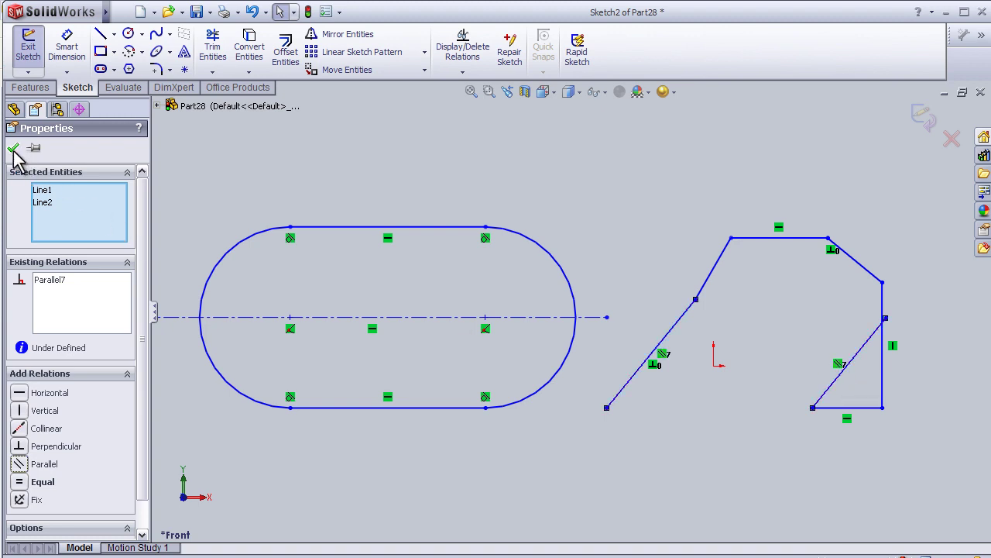
{"action": "left_click", "coordinate": [13, 149]}
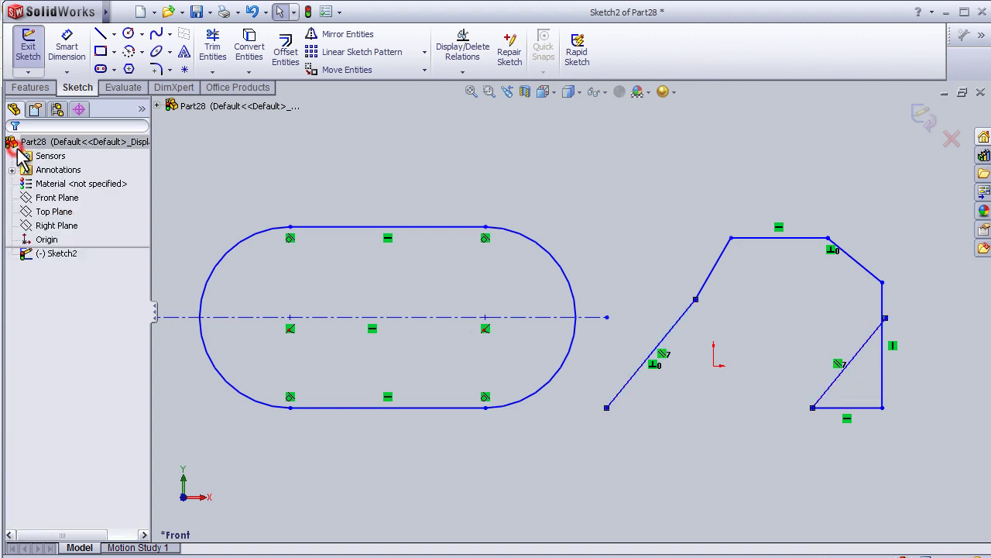
Step: Zoom to the right shape's short top-left line and give it a Vertical relation
{"action": "key", "text": "f"}
{"action": "scroll", "coordinate": [702, 424], "scroll_direction": "down", "scroll_amount": 2}
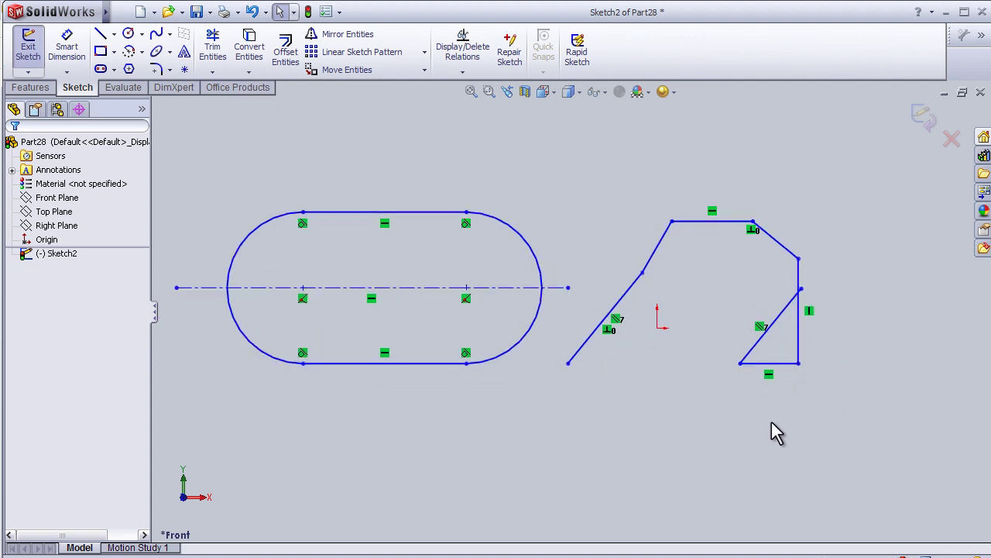
{"action": "scroll", "coordinate": [771, 422], "scroll_direction": "down", "scroll_amount": 2}
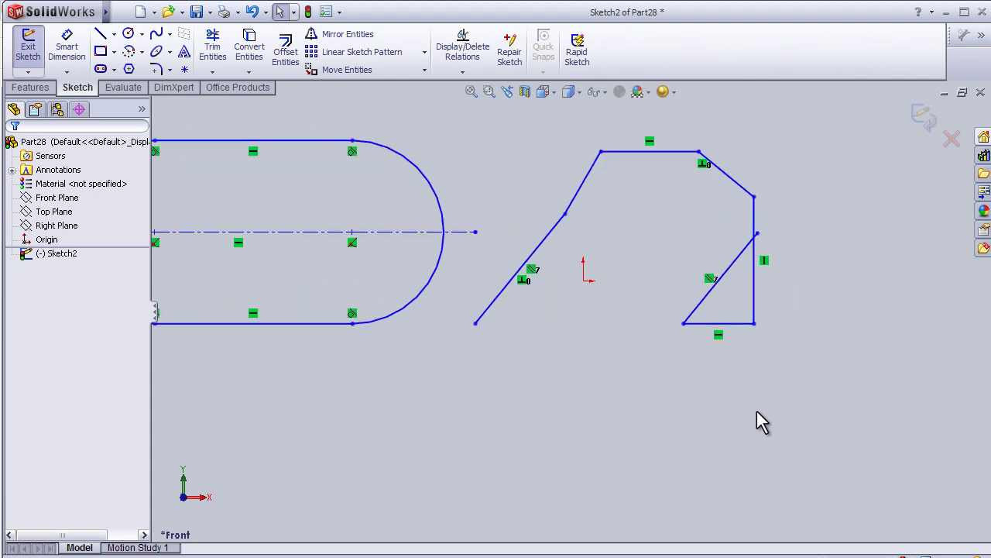
{"action": "key", "text": "ctrl+Left"}
{"action": "key", "text": "ctrl+Up"}
{"action": "scroll", "coordinate": [460, 389], "scroll_direction": "up", "scroll_amount": 2}
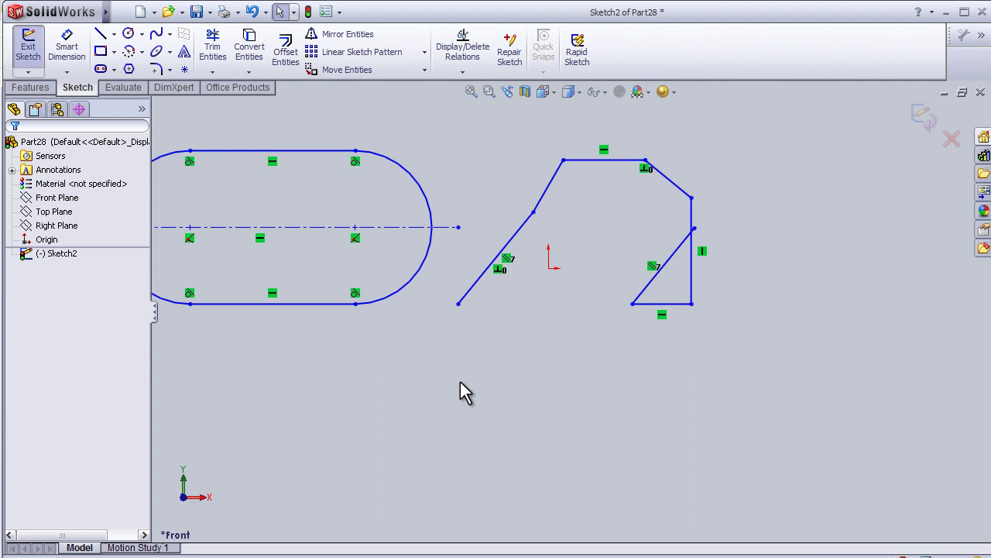
{"action": "scroll", "coordinate": [460, 387], "scroll_direction": "up", "scroll_amount": 1}
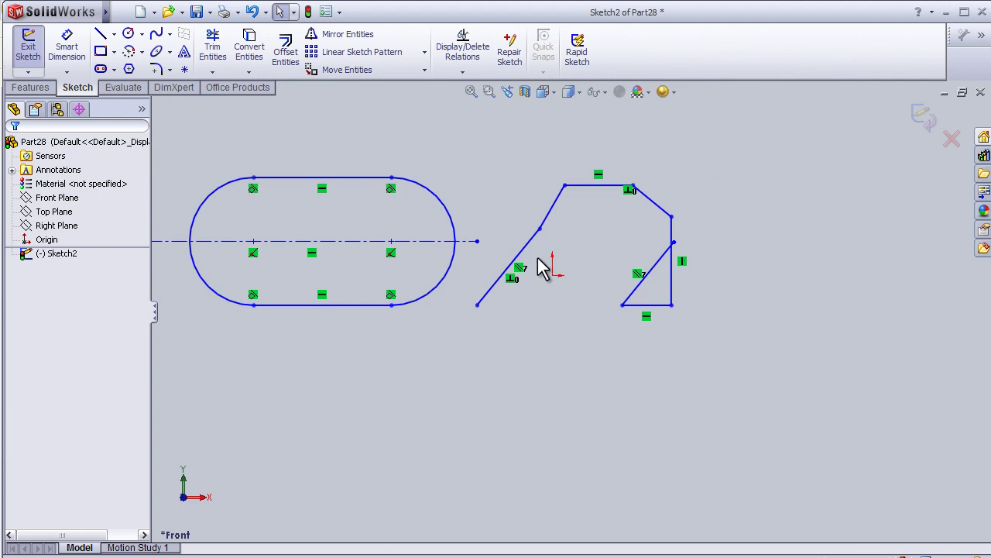
{"action": "left_click", "coordinate": [553, 215]}
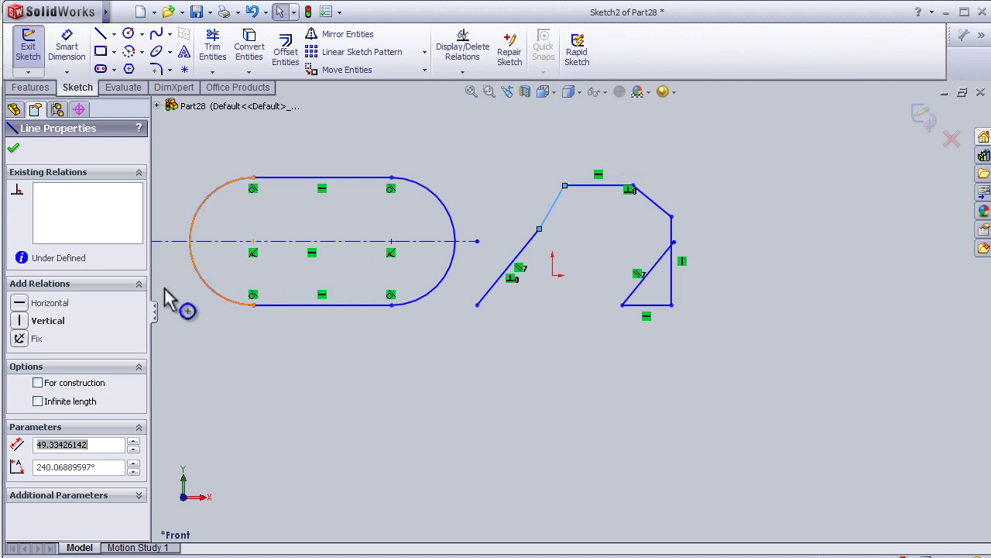
{"action": "left_click", "coordinate": [20, 322]}
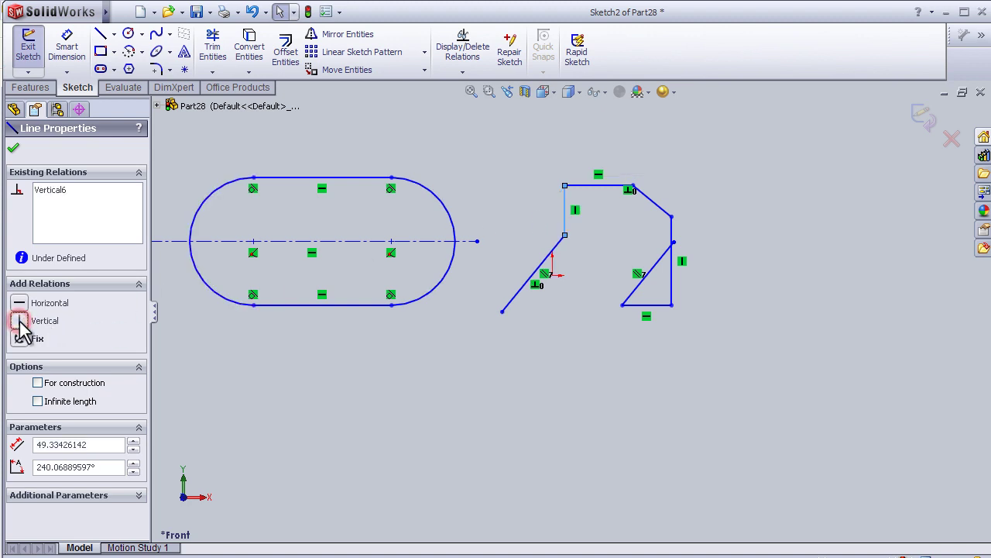
{"action": "scroll", "coordinate": [500, 240], "scroll_direction": "down", "scroll_amount": 2}
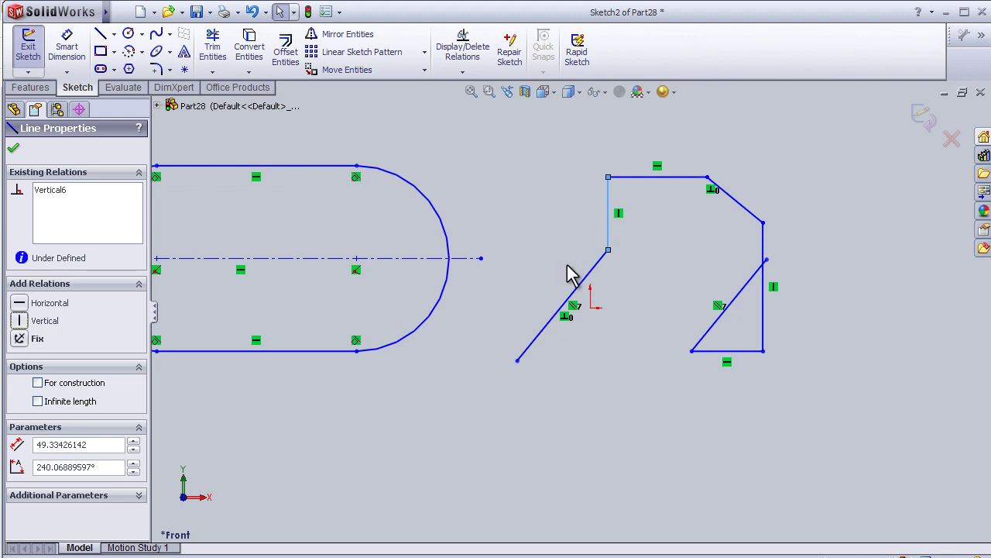
{"action": "left_click", "coordinate": [13, 148]}
{"action": "scroll", "coordinate": [666, 285], "scroll_direction": "down", "scroll_amount": 2}
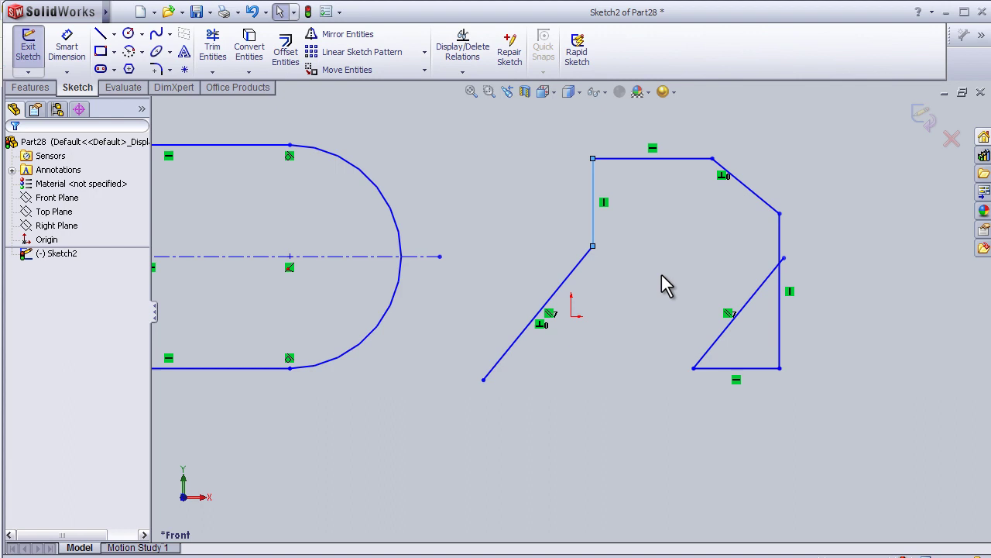
Step: Add an Equal relation between the top horizontal line and the short vertical line
{"action": "left_click", "coordinate": [648, 159]}
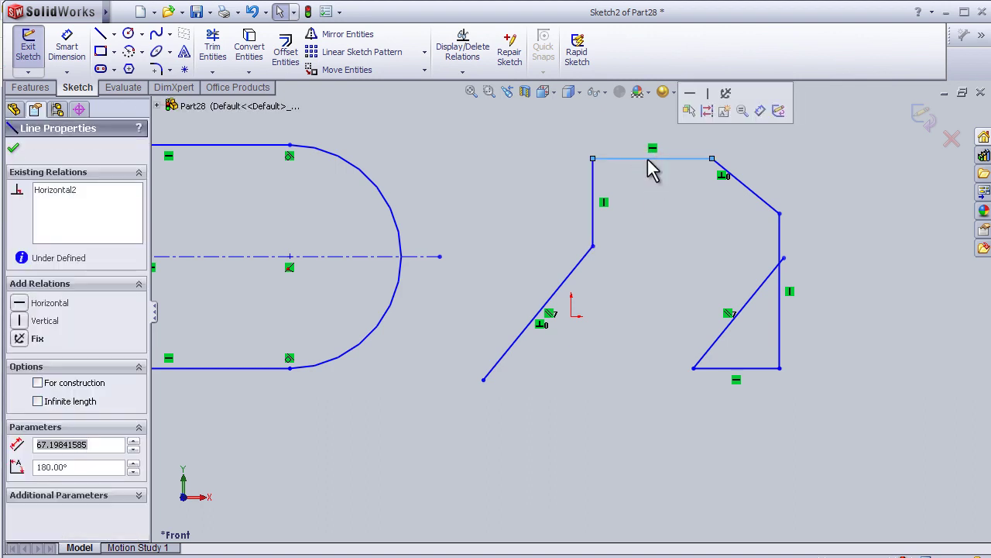
{"action": "left_click", "coordinate": [594, 202]}
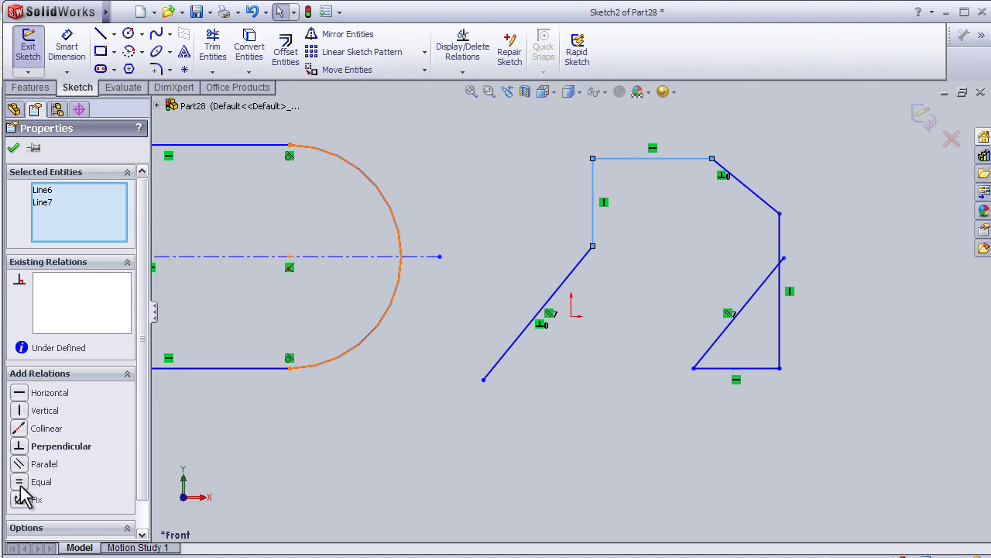
{"action": "left_click", "coordinate": [20, 482]}
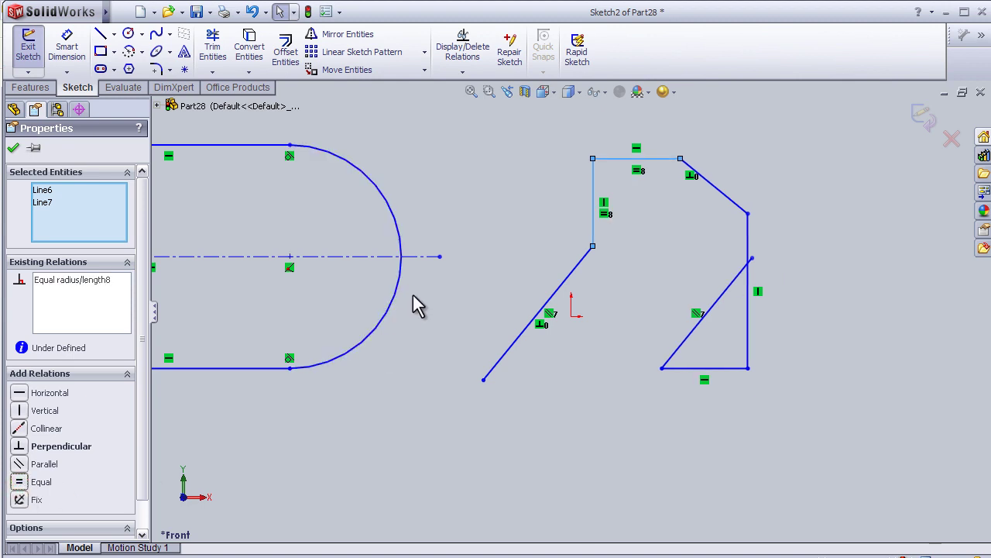
{"action": "left_click", "coordinate": [17, 150]}
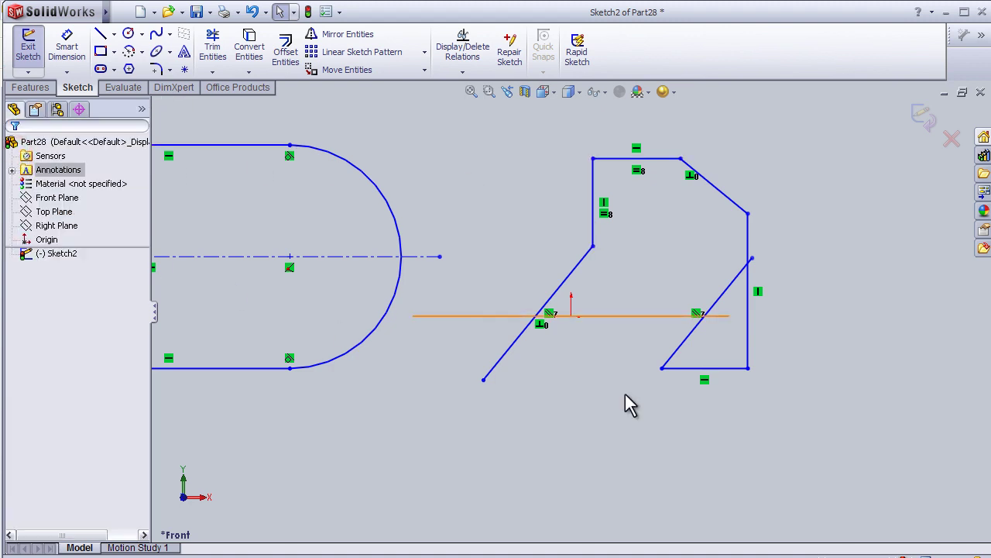
Step: Zoom in and out on the sketch with the mouse wheel
{"action": "key", "text": "z"}
{"action": "key", "text": "z"}
{"action": "scroll", "coordinate": [379, 344], "scroll_direction": "down", "scroll_amount": 2}
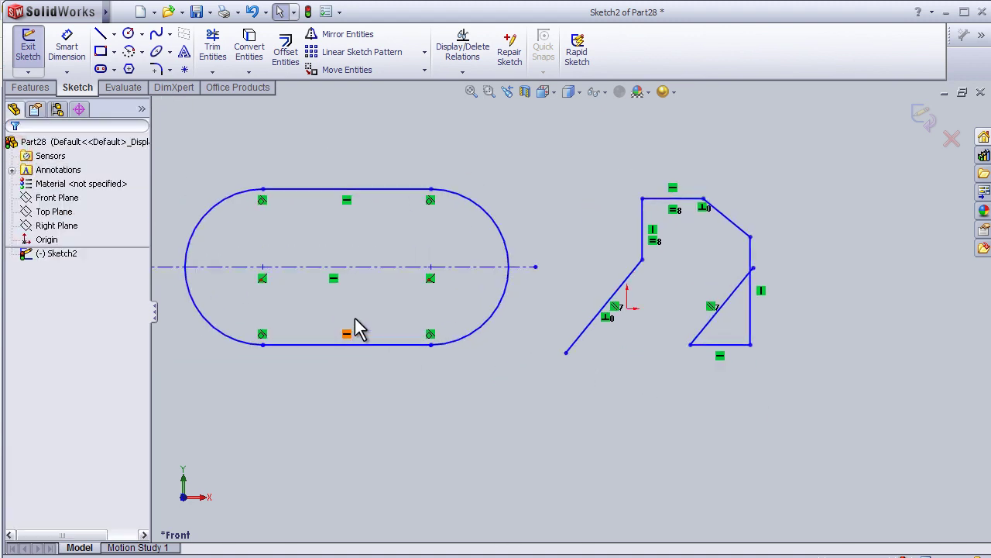
{"action": "scroll", "coordinate": [394, 327], "scroll_direction": "down", "scroll_amount": 2}
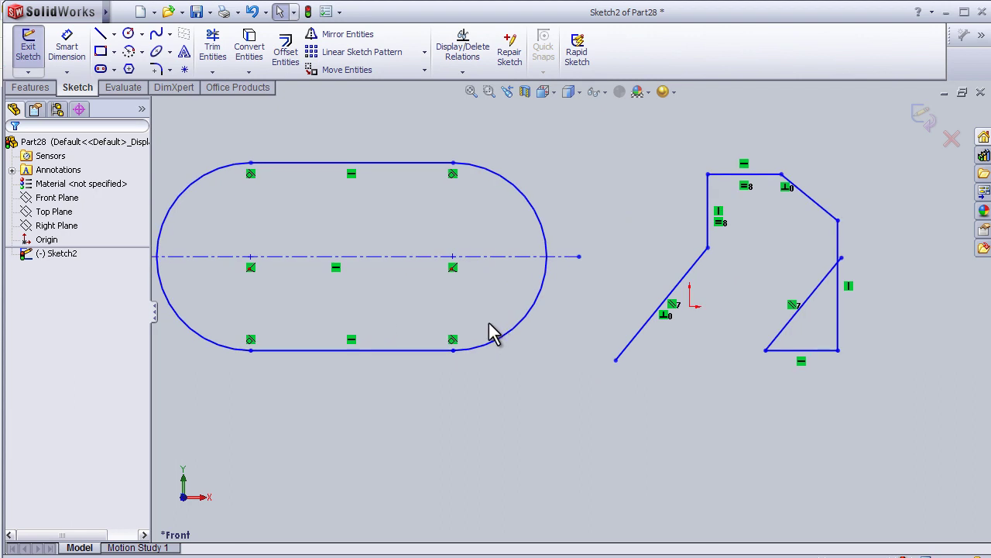
{"action": "scroll", "coordinate": [493, 329], "scroll_direction": "down", "scroll_amount": 1}
{"action": "scroll", "coordinate": [495, 310], "scroll_direction": "up", "scroll_amount": 1}
{"action": "scroll", "coordinate": [434, 259], "scroll_direction": "down", "scroll_amount": 1}
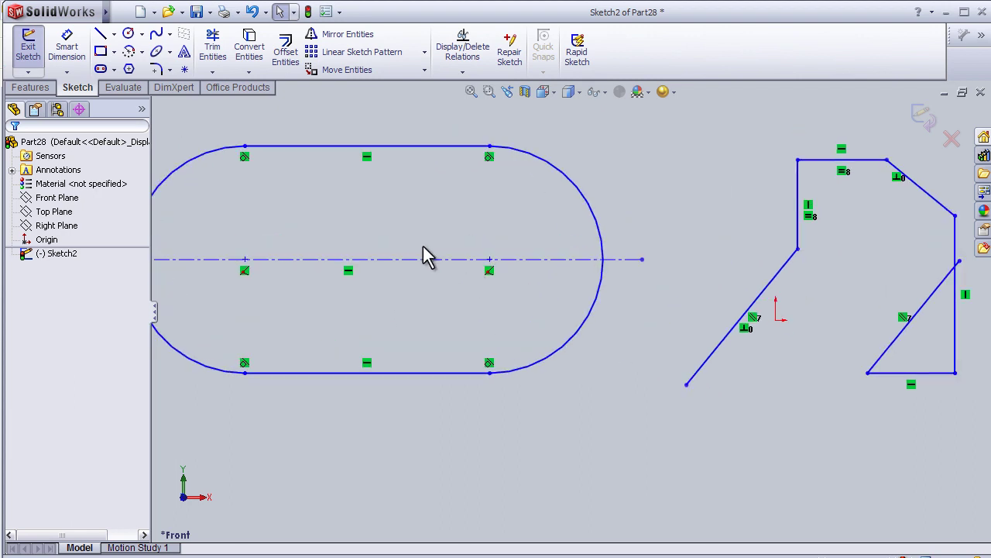
{"action": "scroll", "coordinate": [425, 255], "scroll_direction": "up", "scroll_amount": 1}
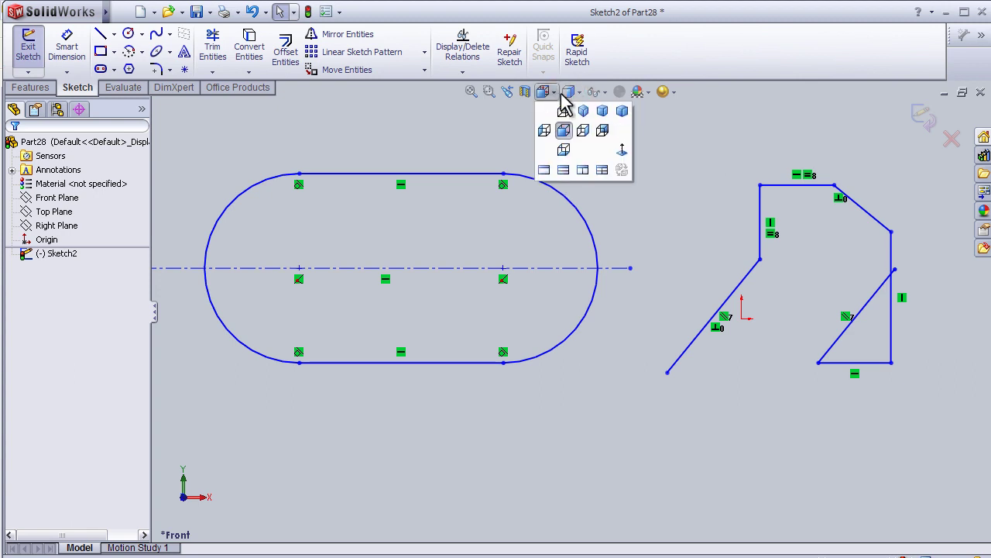
{"action": "mouse_move", "coordinate": [595, 91]}
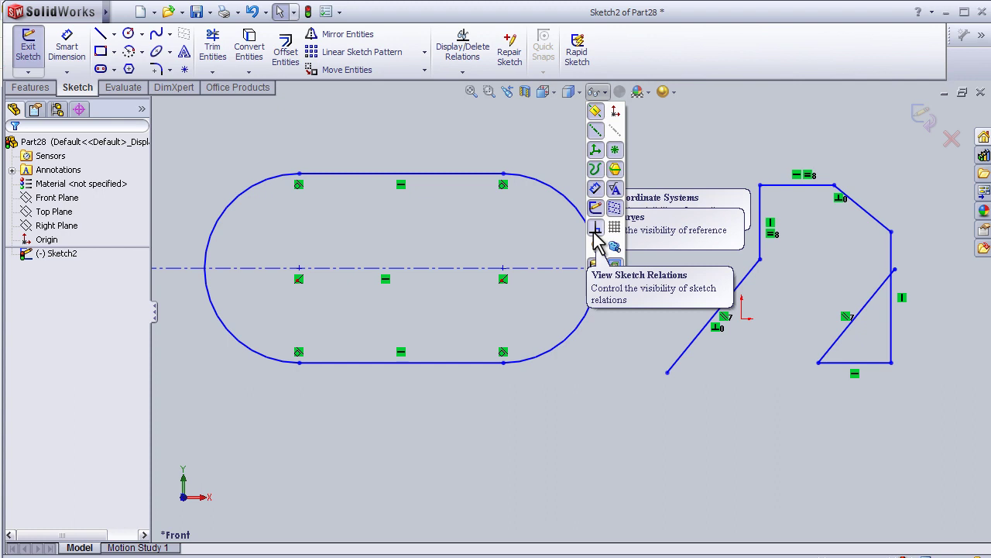
Step: Toggle View Sketch Relations off and back on, then zoom to fit
{"action": "left_click", "coordinate": [595, 230]}
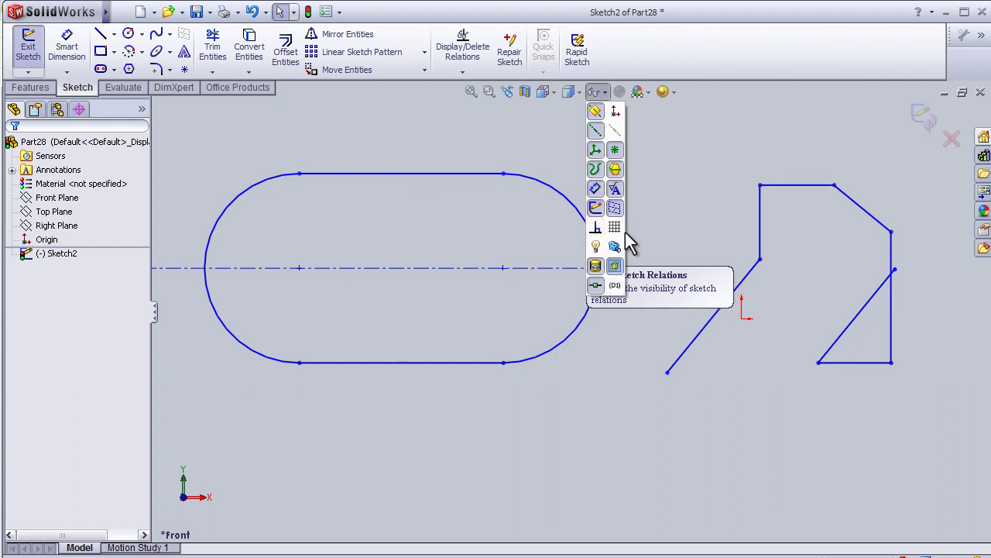
{"action": "left_click", "coordinate": [663, 203]}
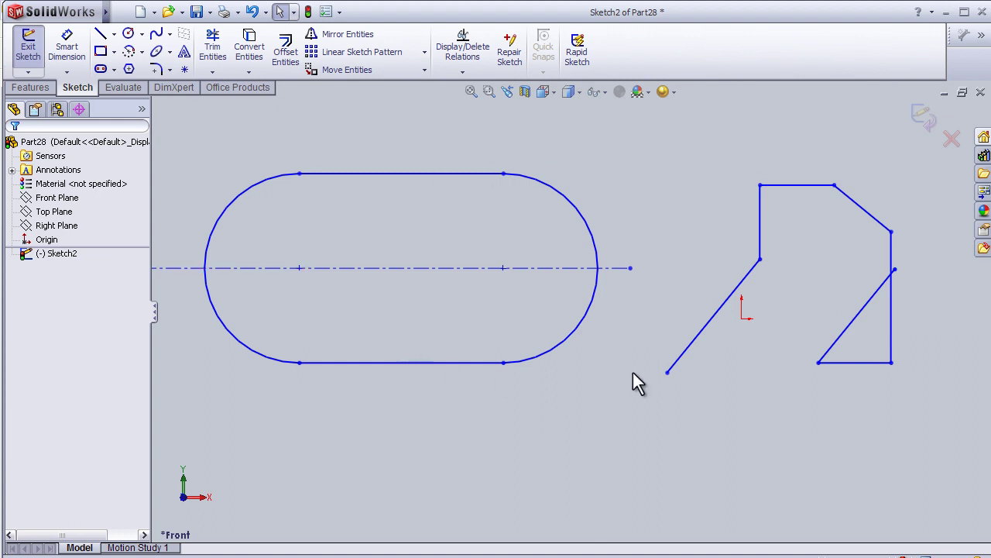
{"action": "left_click", "coordinate": [605, 94]}
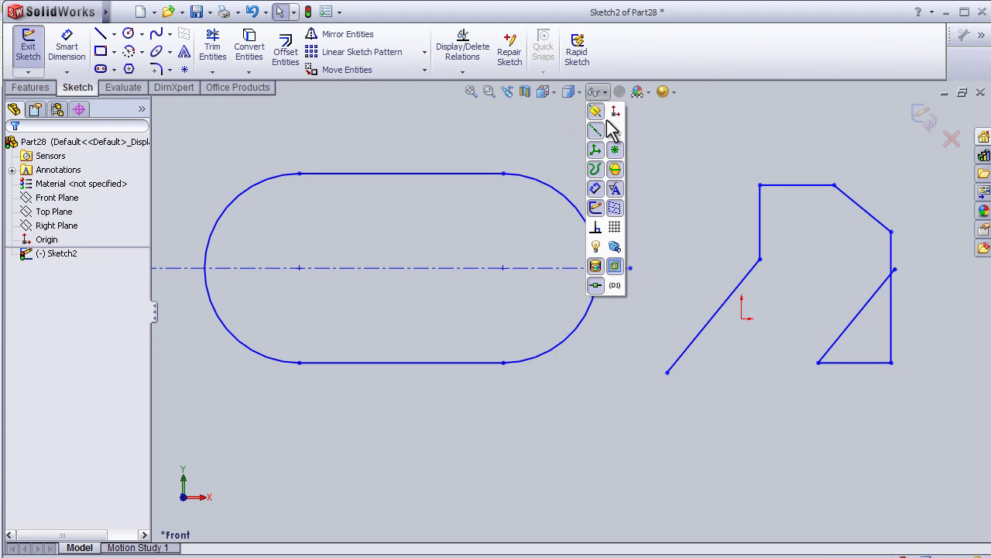
{"action": "left_click", "coordinate": [596, 228]}
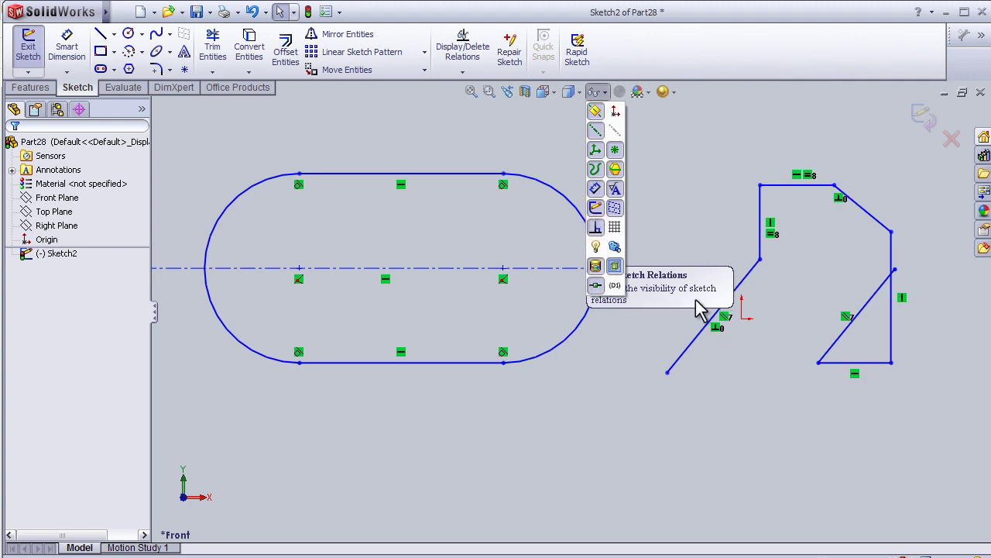
{"action": "key", "text": "f"}
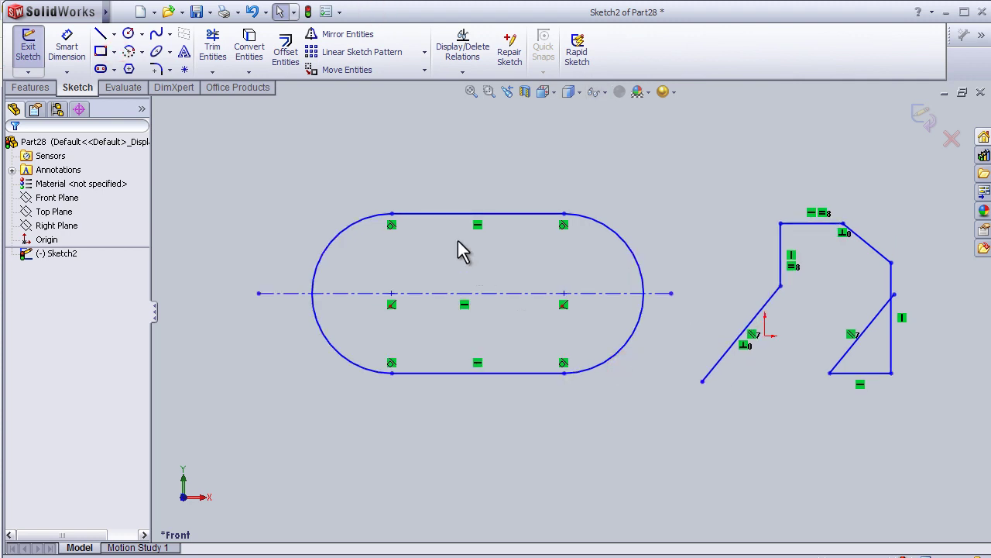